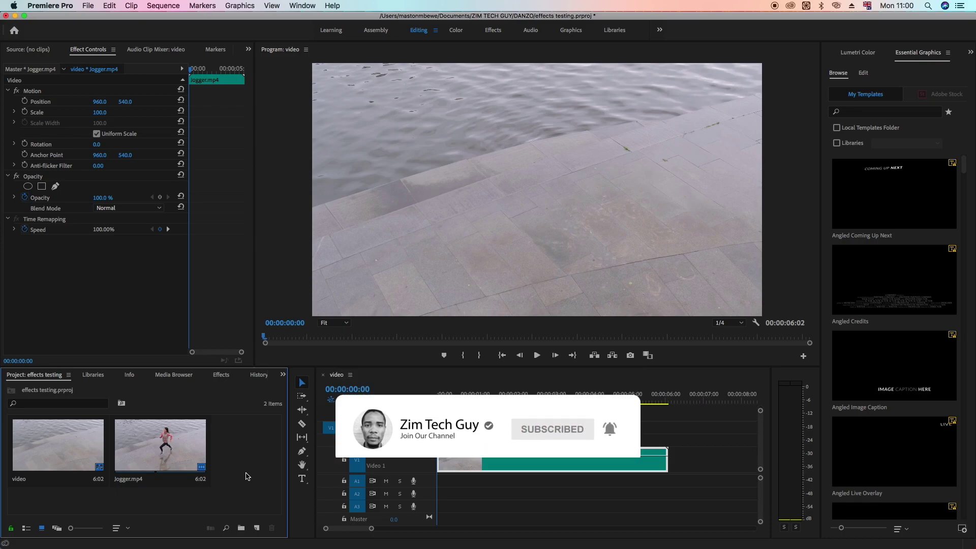
Preview the jogger's run from the first frame, save the project, and return to the sequence start.
click(454, 400)
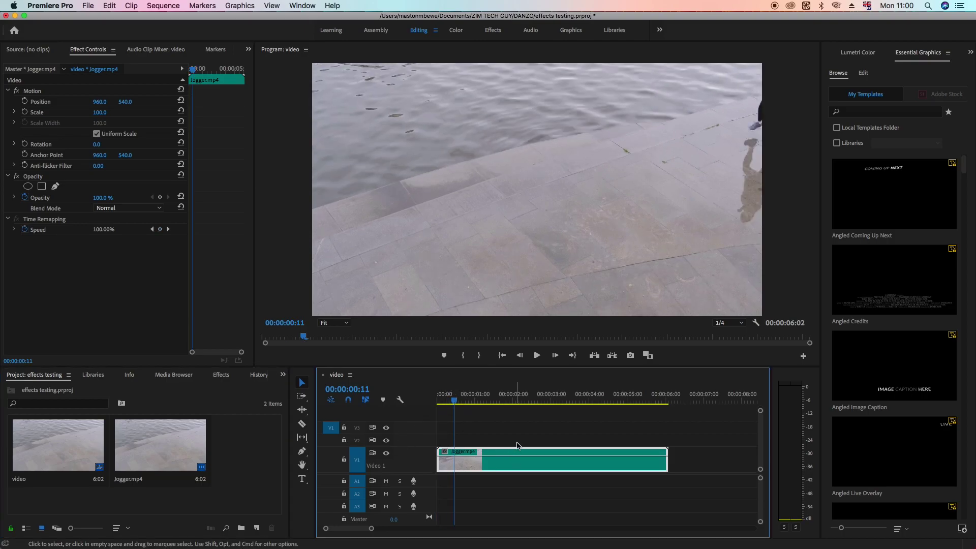
click(474, 430)
drag(454, 400, 381, 407)
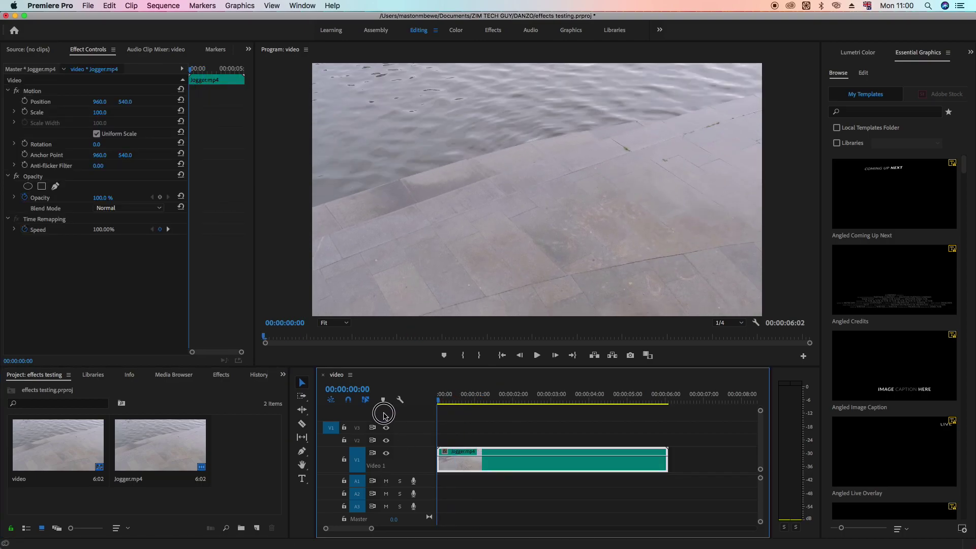
key(space)
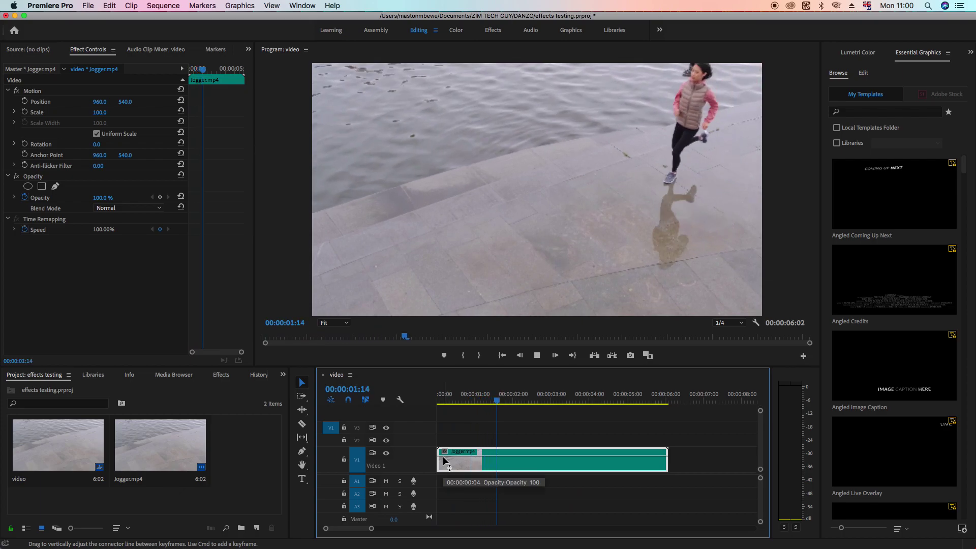
key(space)
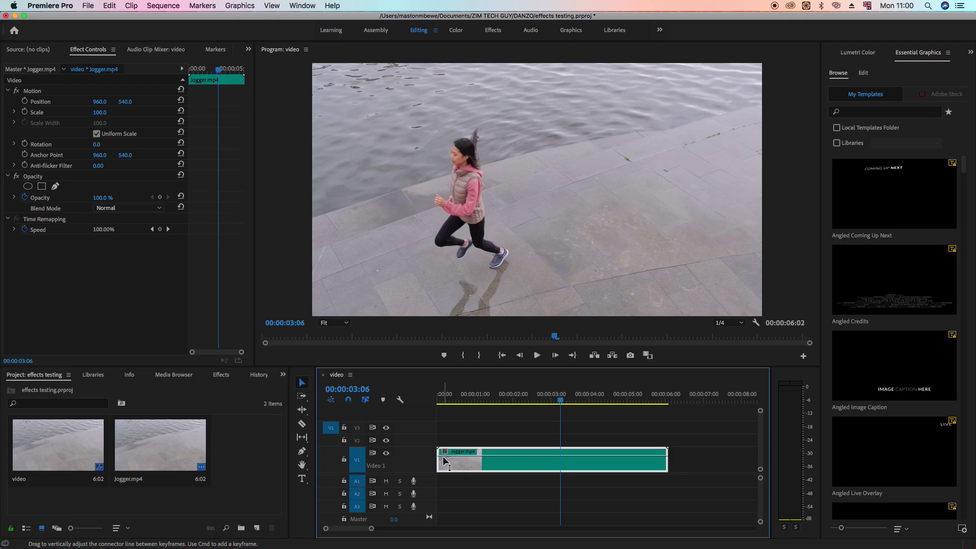
key(super+s)
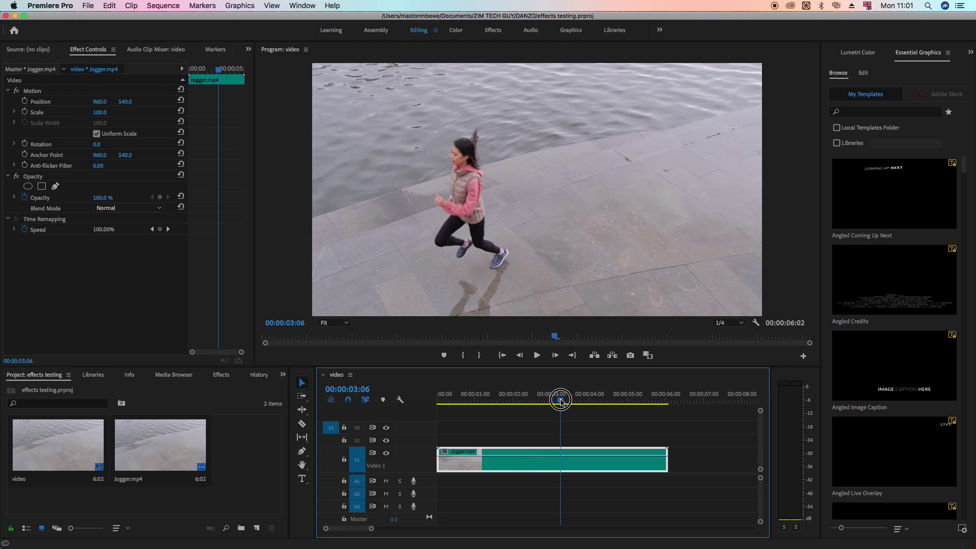
drag(560, 401, 421, 429)
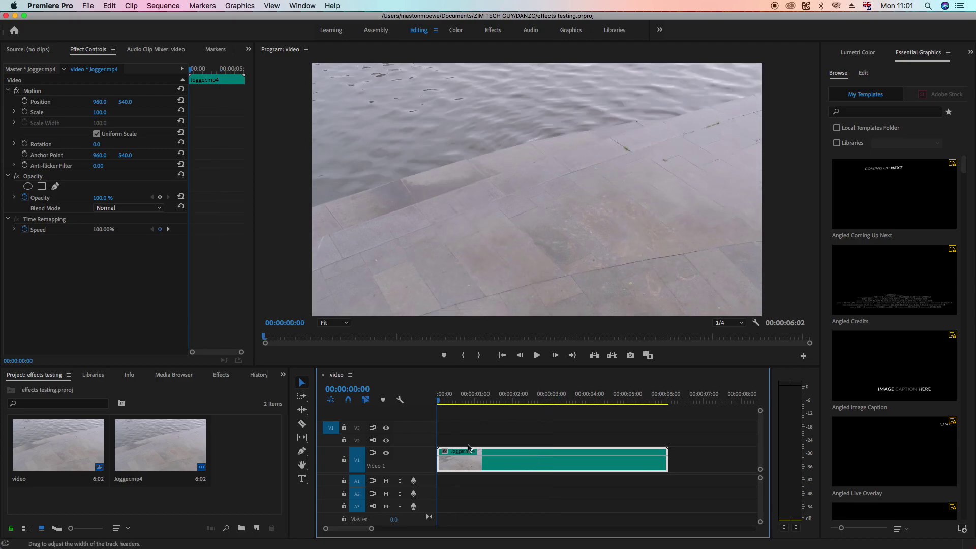
Play the sequence, then bring up the Effects list searched for 'echo' under Video Effects › Time.
key(space)
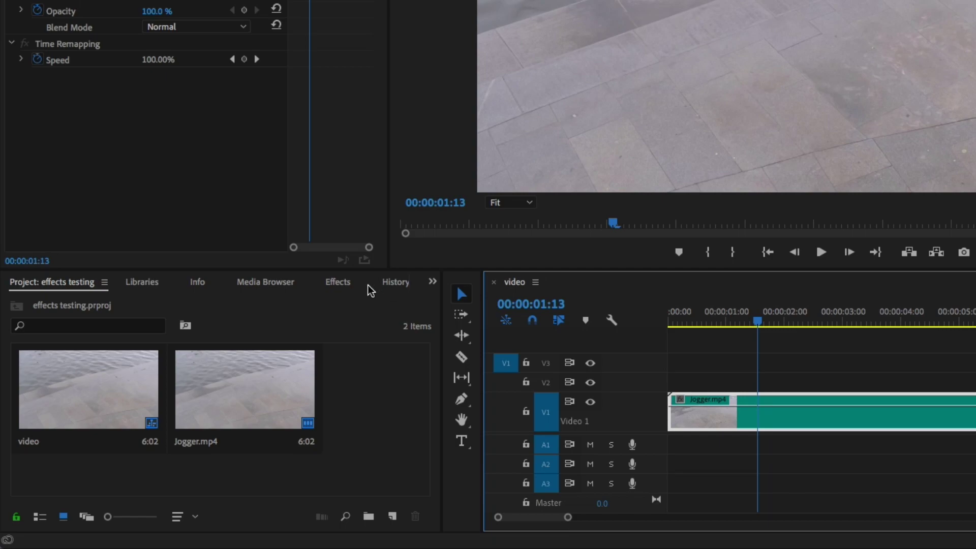
click(337, 283)
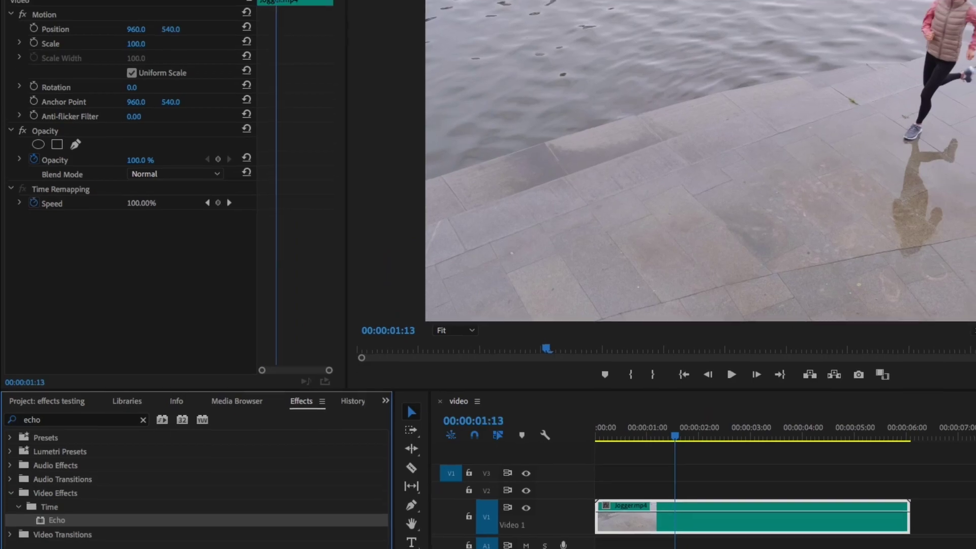
click(382, 9)
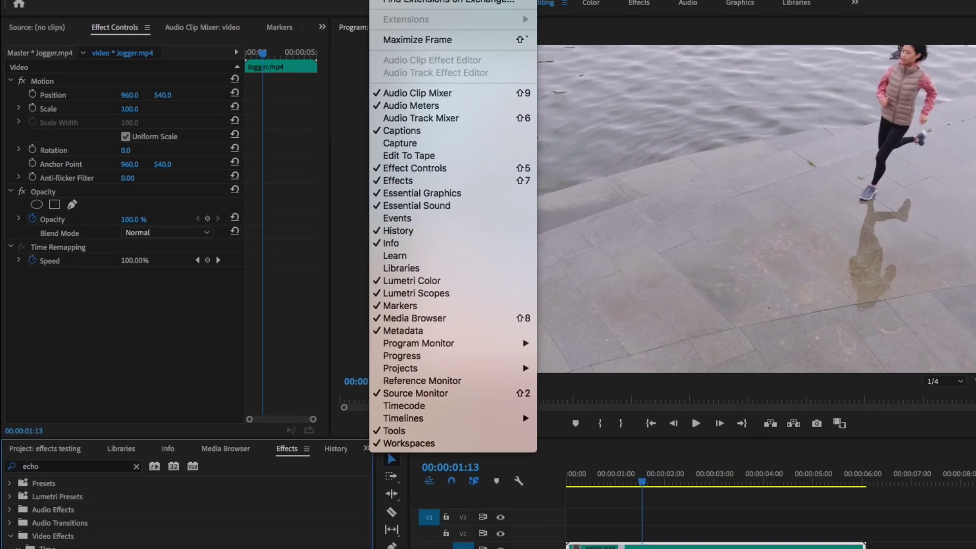
click(121, 548)
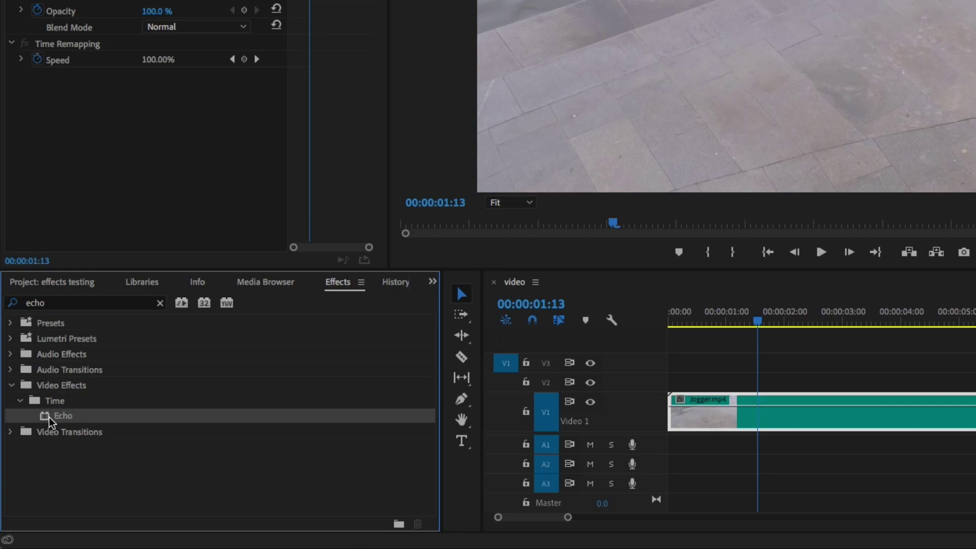
Apply Echo to the Jogger clip, delete it, then reapply it at default settings.
drag(49, 416, 796, 407)
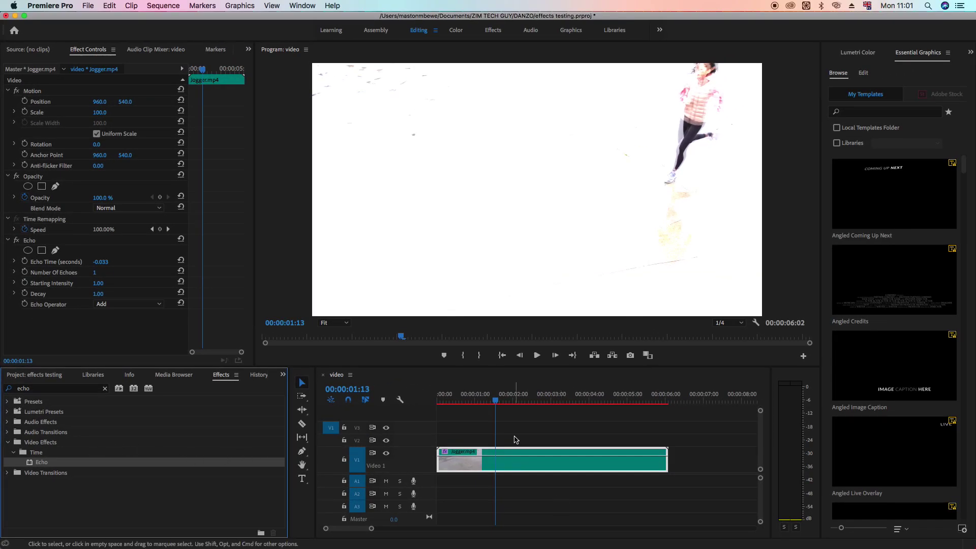
click(516, 464)
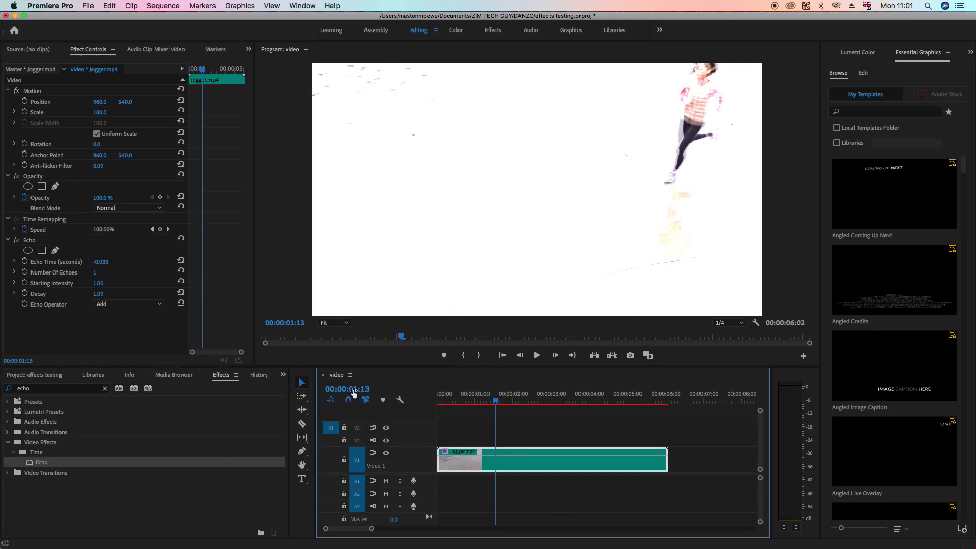
click(36, 241)
key(BackSpace)
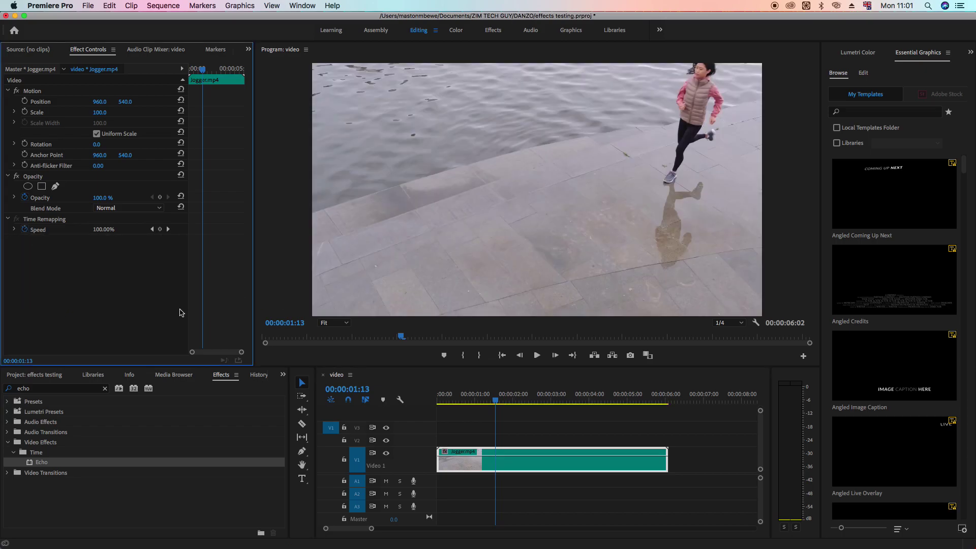
double_click(41, 464)
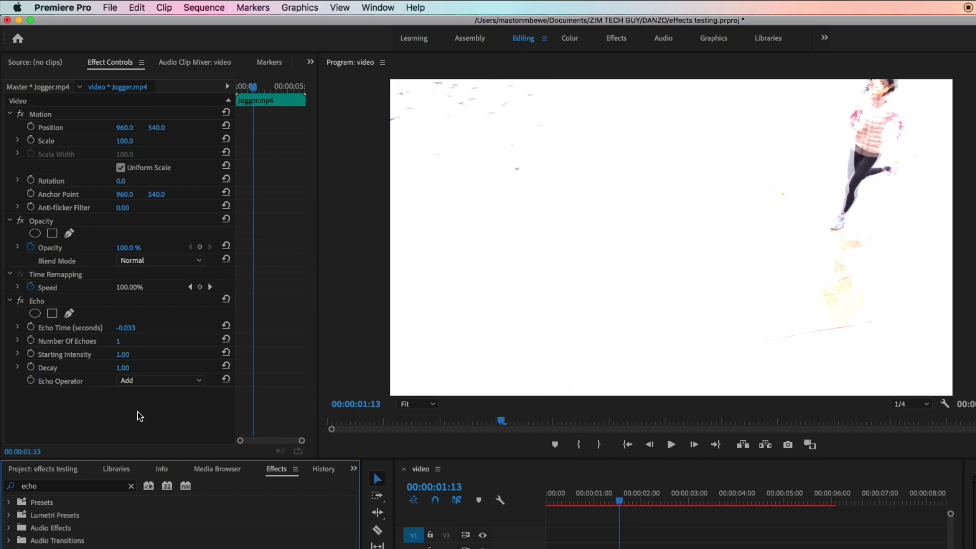
Try the Maximum echo operator, then switch the Echo Operator to Minimum.
click(186, 382)
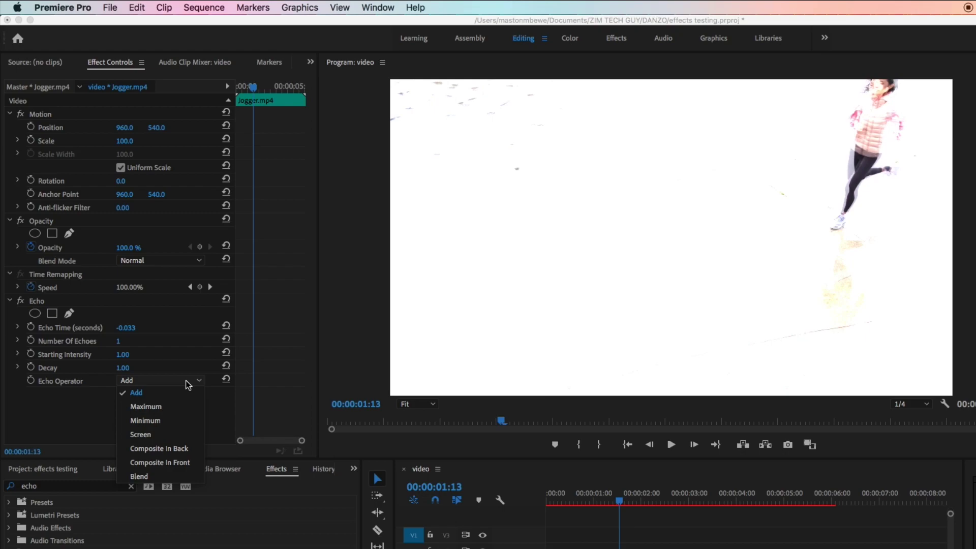
click(146, 406)
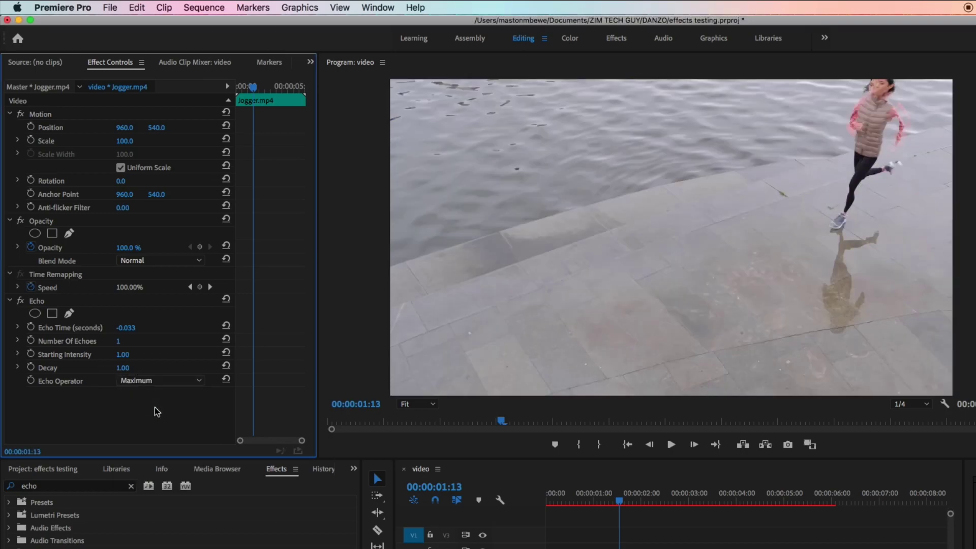
click(172, 381)
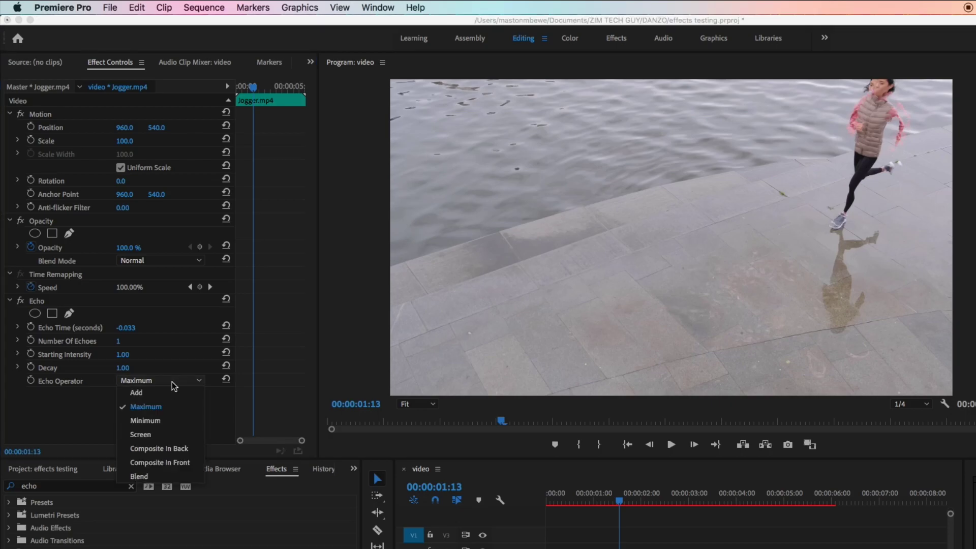
click(154, 422)
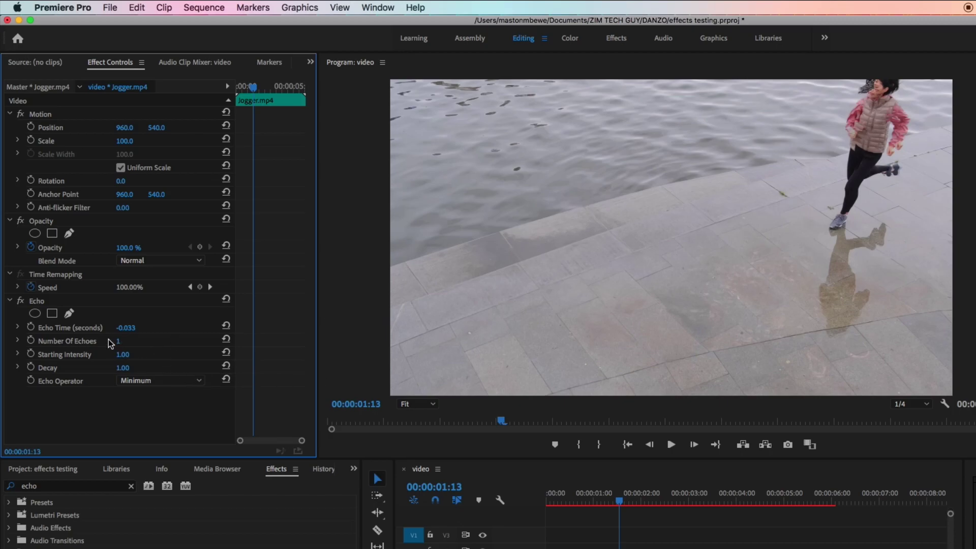
Set Echo Time to -0.633 seconds, starting from 1.267, and raise Number Of Echoes to 5.
click(134, 332)
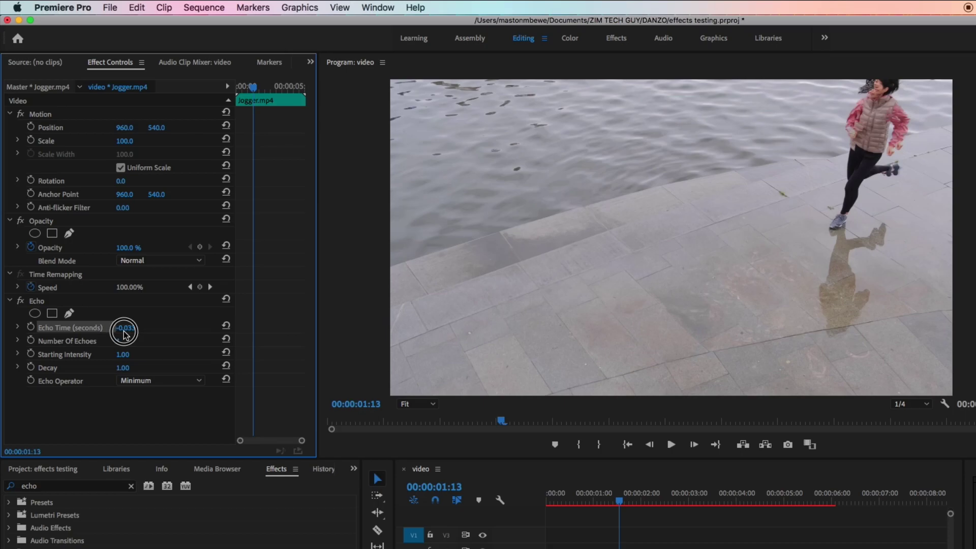
text(1.267)
key(Return)
drag(124, 328, 130, 328)
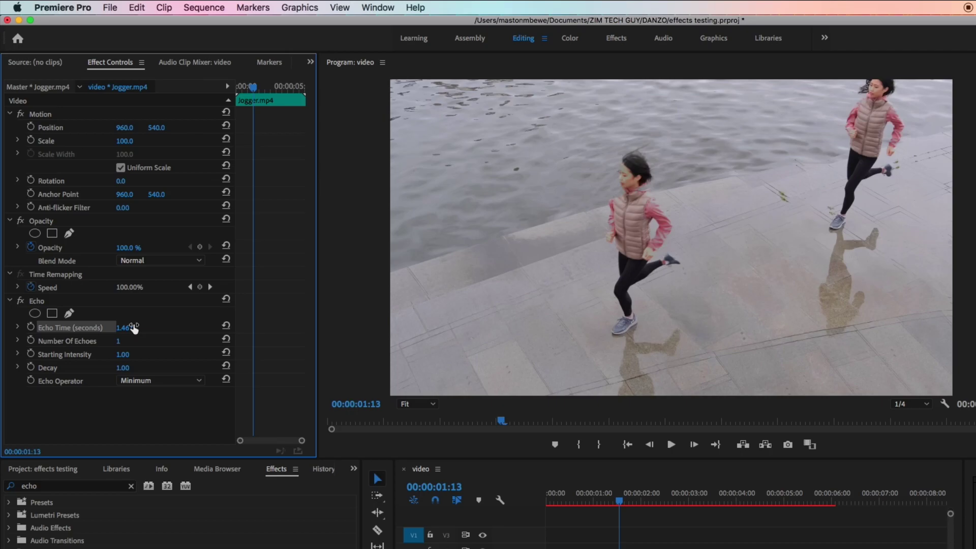
drag(134, 328, 97, 327)
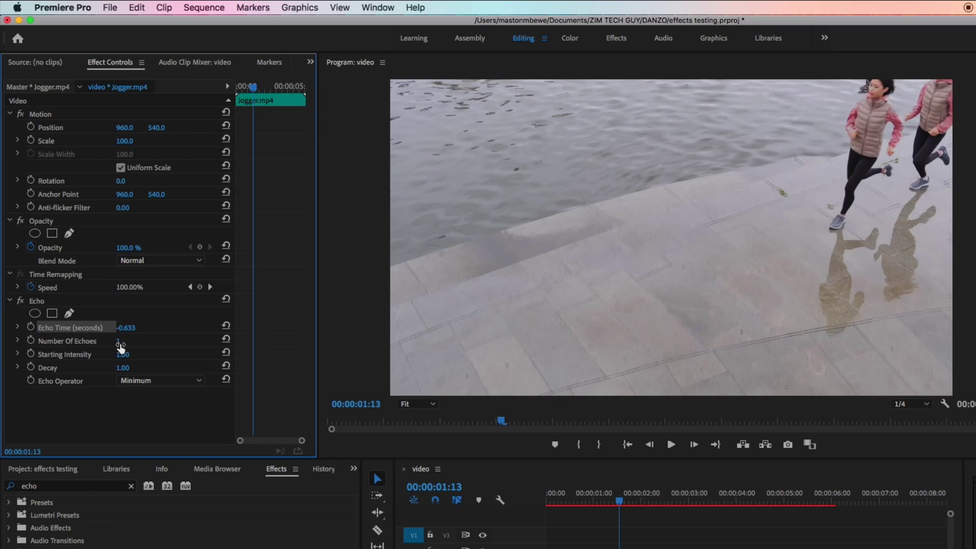
drag(121, 347, 125, 347)
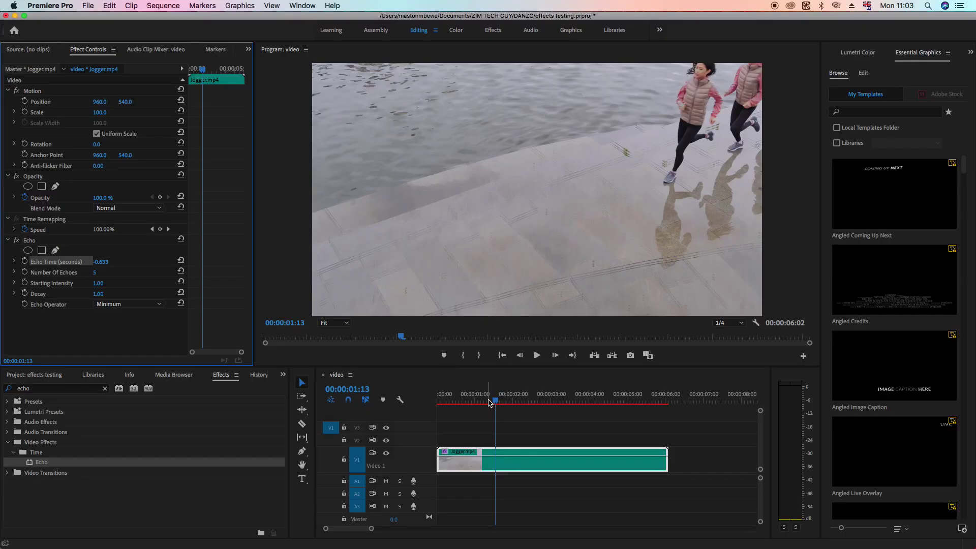
Play the sequence from the start and pause at 00:00:03:15 to inspect the echo trail.
click(550, 488)
key(space)
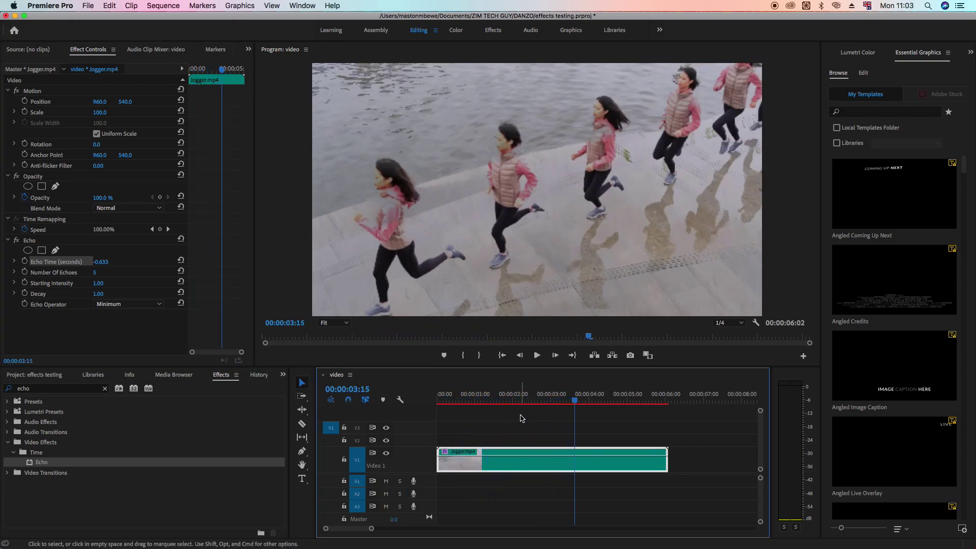
key(space)
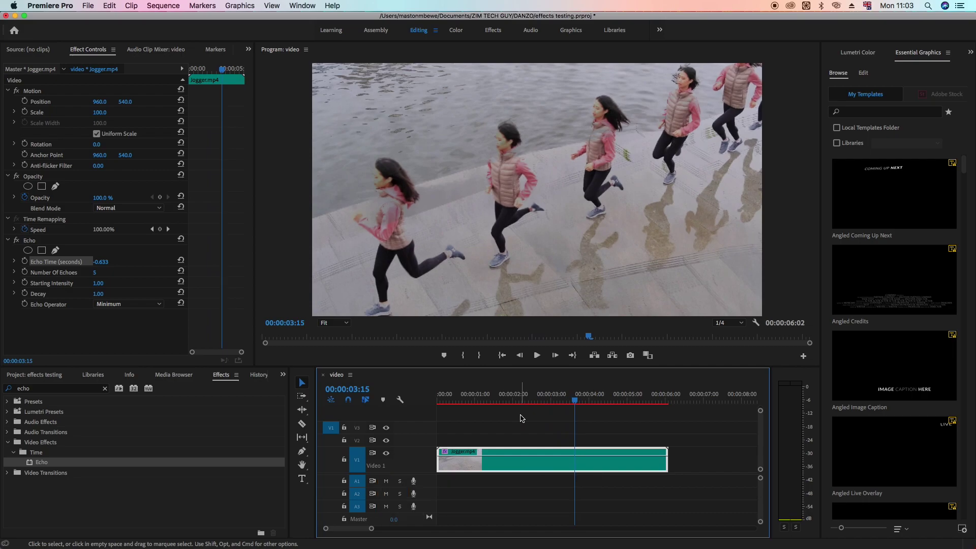
Scrub Starting Intensity to 0 and back to 1.00, then lower Decay to 0.60.
drag(122, 283, 108, 282)
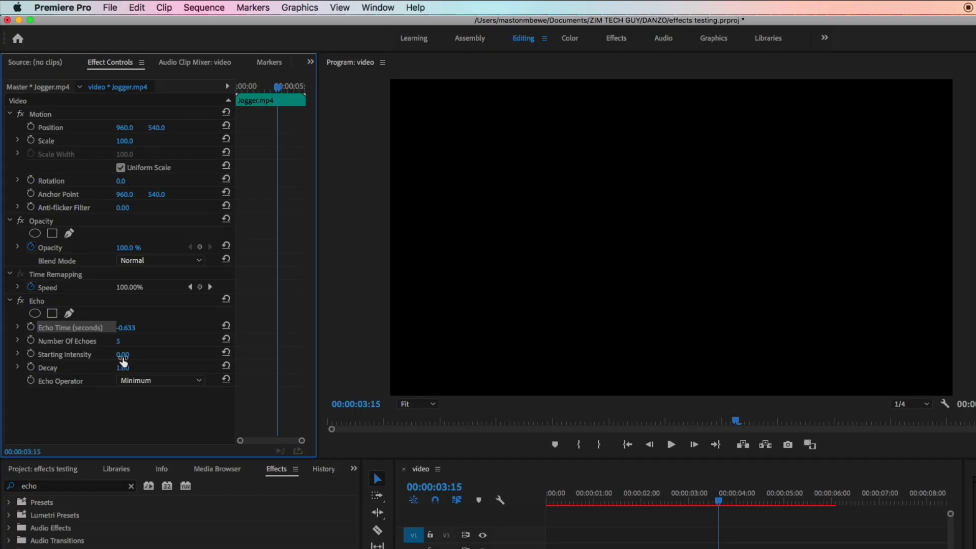
drag(123, 359, 134, 355)
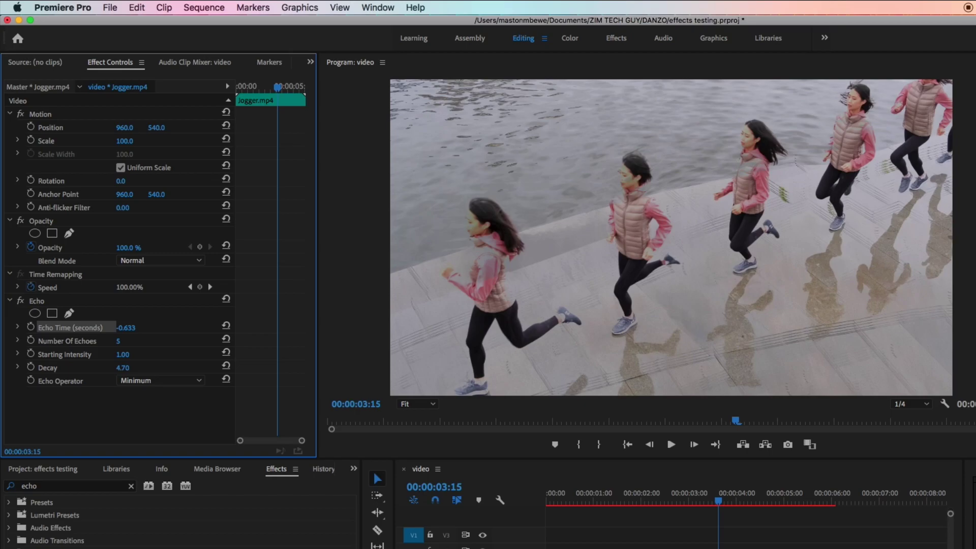
drag(122, 367, 92, 367)
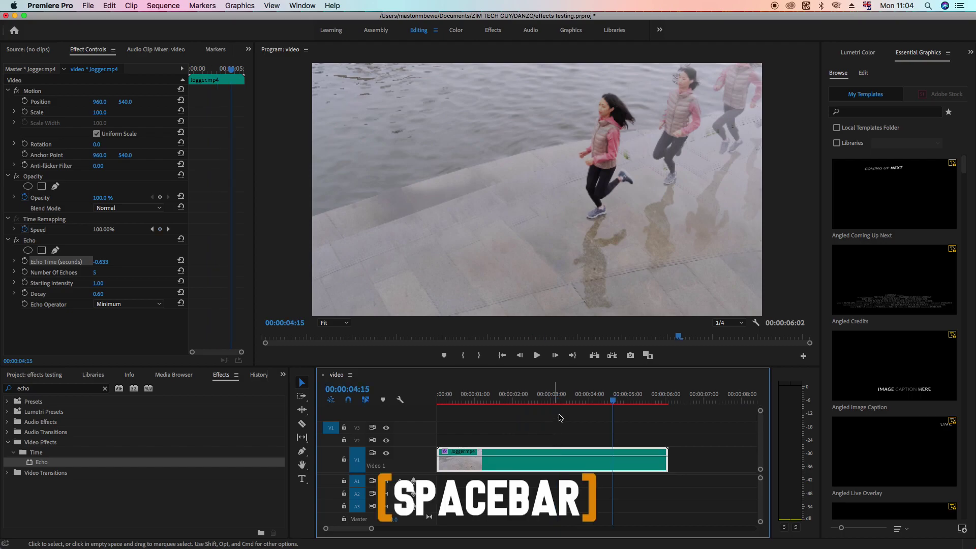
Mark In at the sequence start and Out at the clip end, then render that range.
key(space)
key(Home)
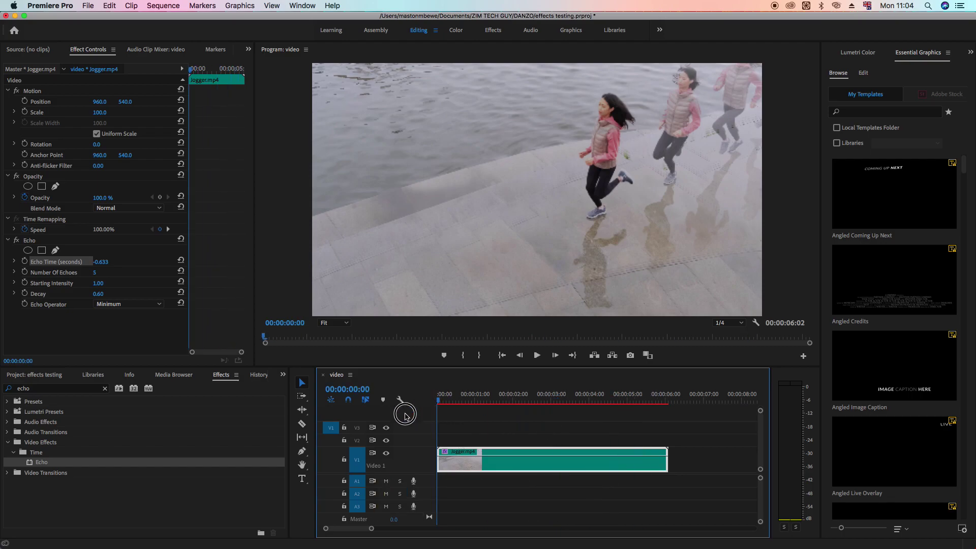
key(i)
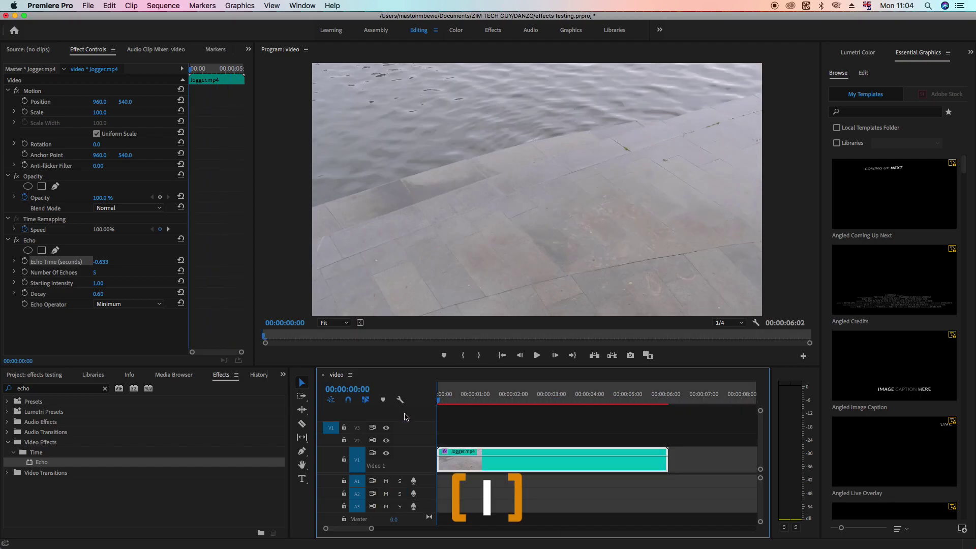
click(666, 394)
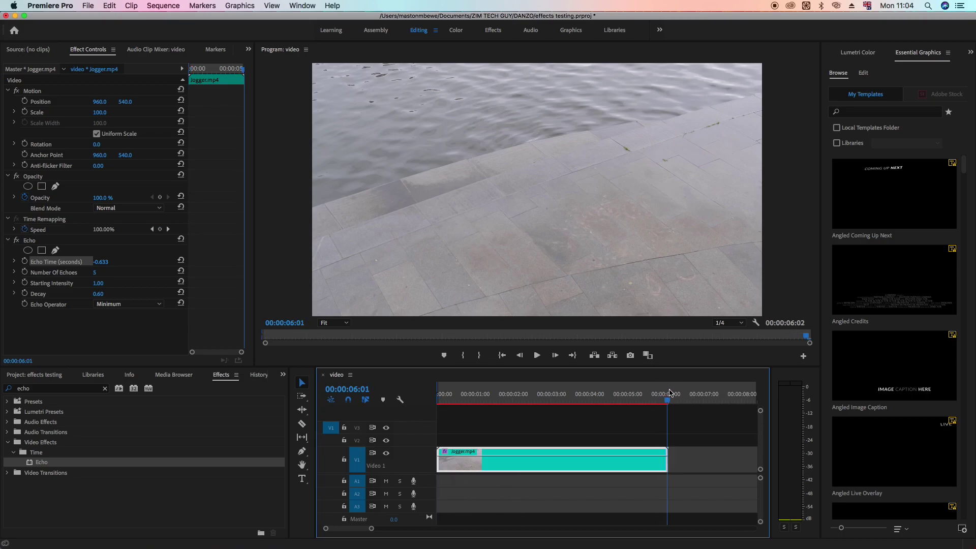
key(o)
key(Return)
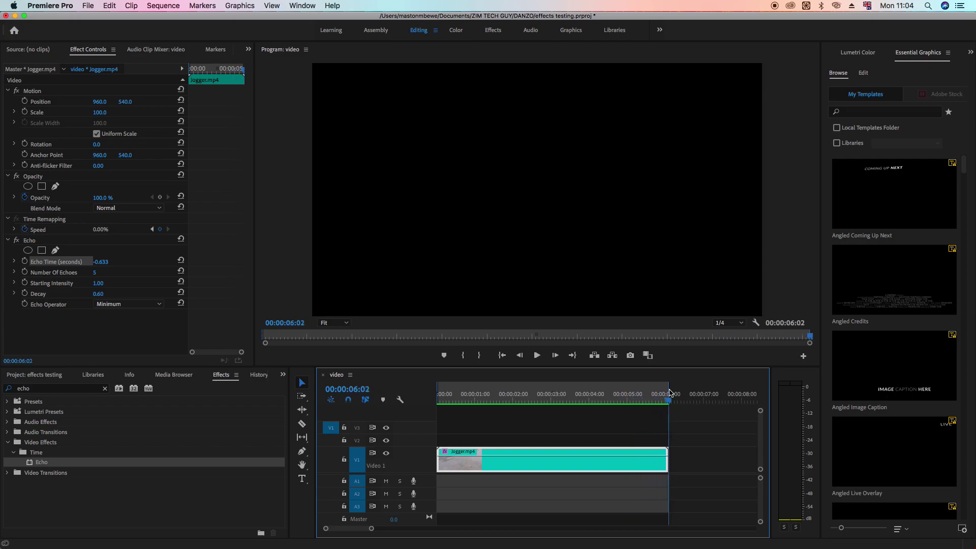
click(545, 395)
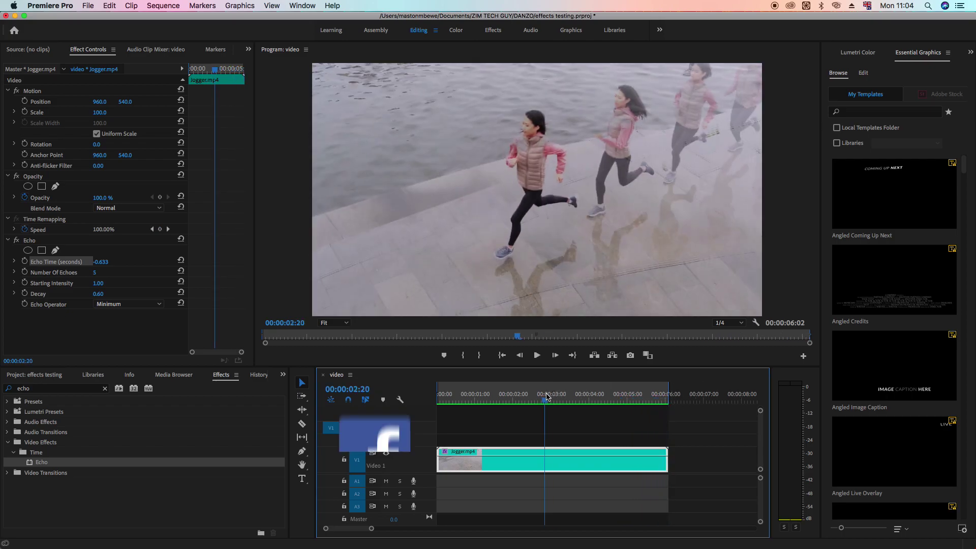